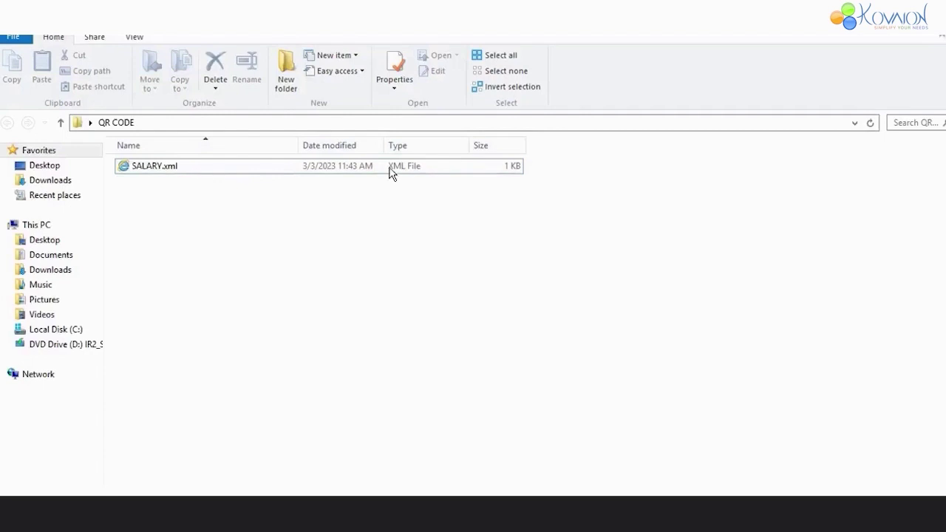
Load SALARY.xml as BI Publisher sample XML data and confirm it loaded.
left_click(440, 172)
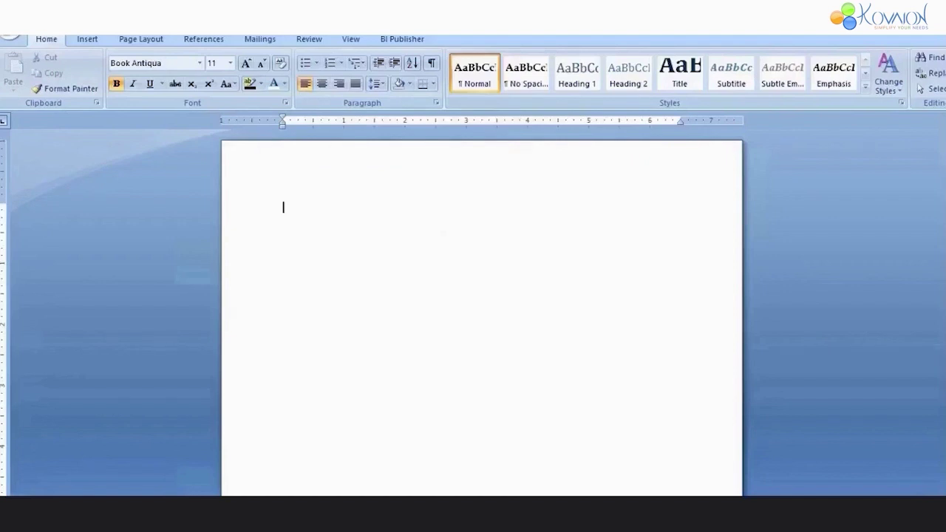
left_click(417, 43)
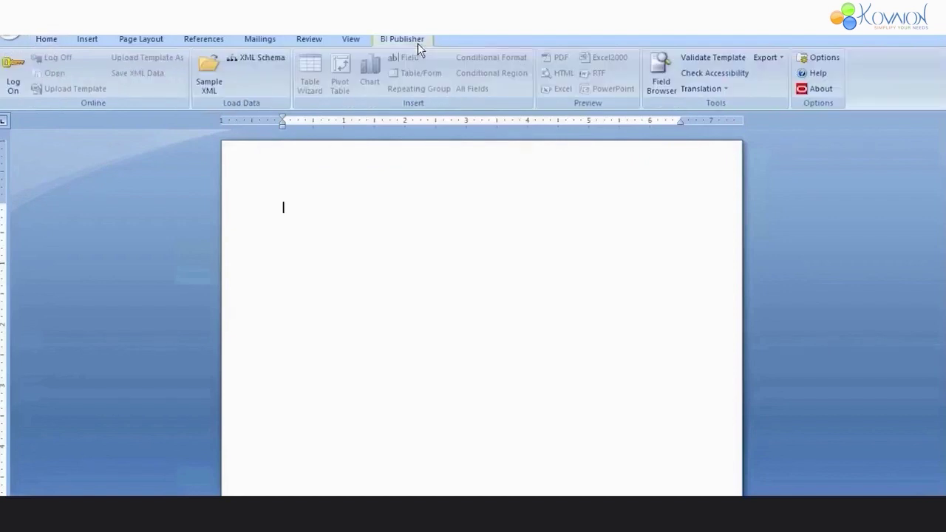
left_click(209, 85)
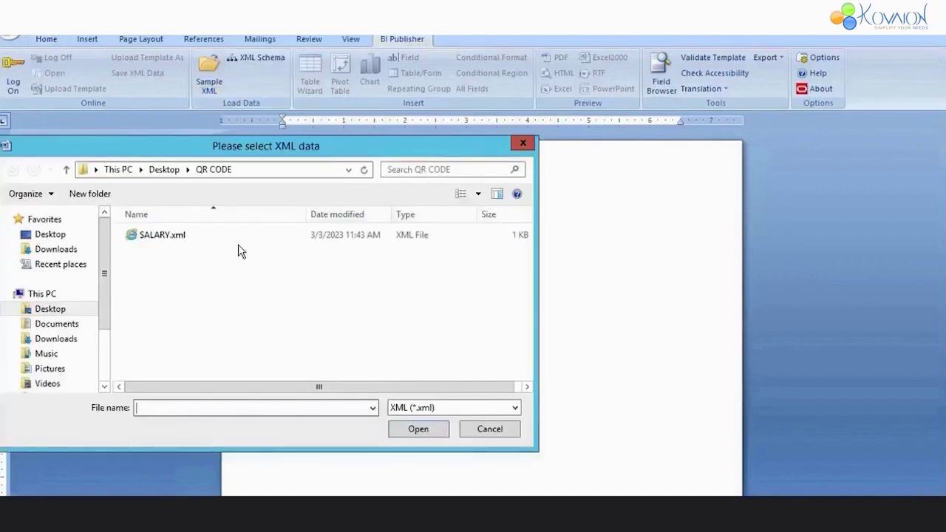
left_click(240, 237)
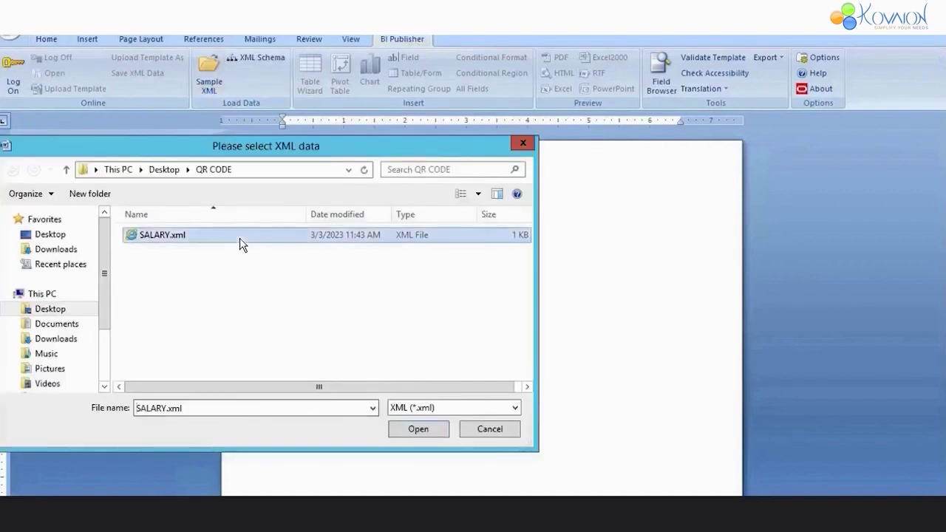
left_click(418, 429)
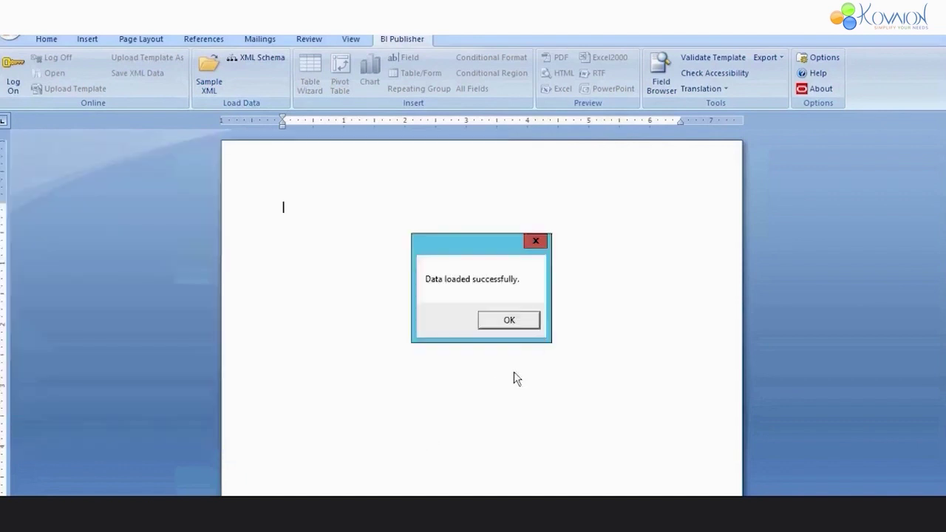
left_click(527, 322)
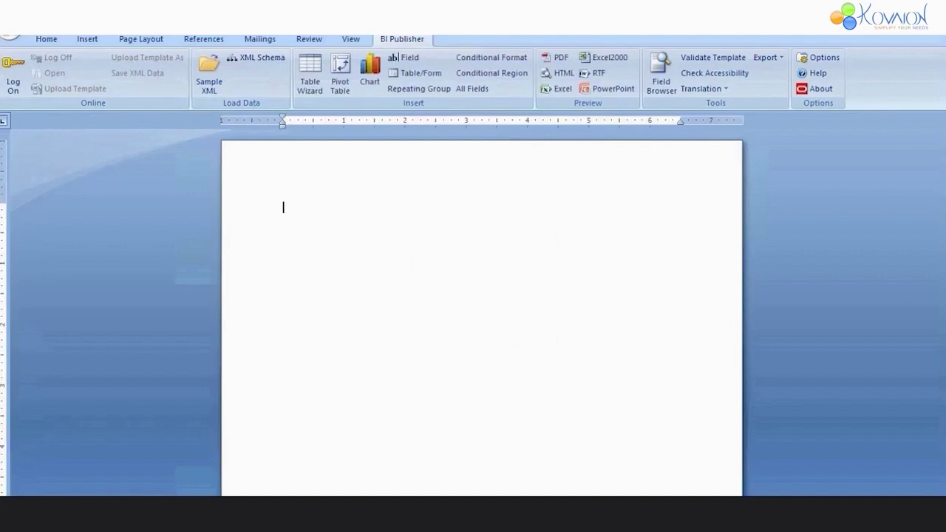
Insert a Table Wizard table from /DATA_DS/G_1 with all three salary fields, no grouping.
left_click(310, 87)
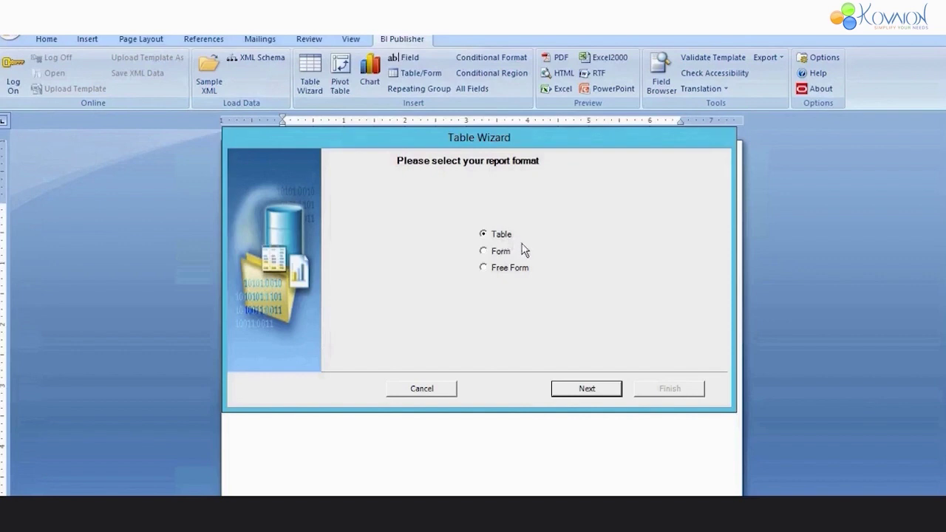
left_click(583, 390)
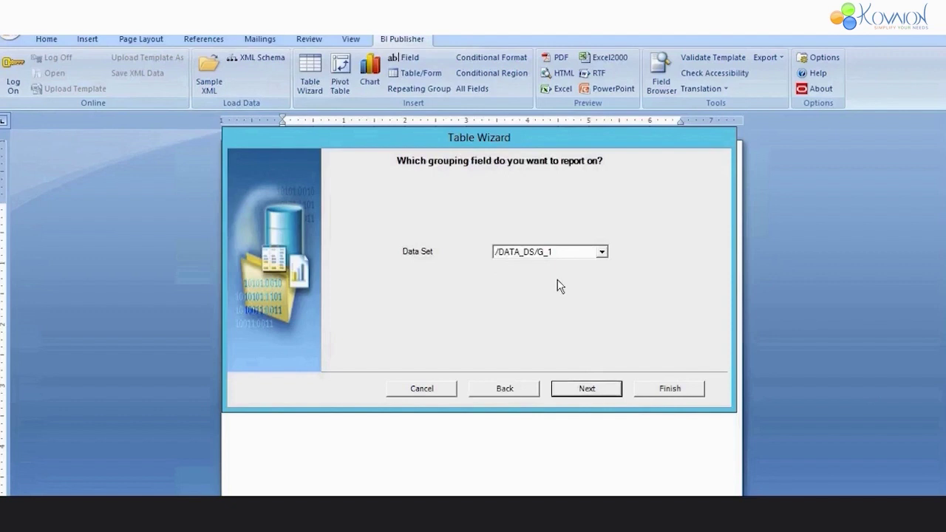
left_click(603, 254)
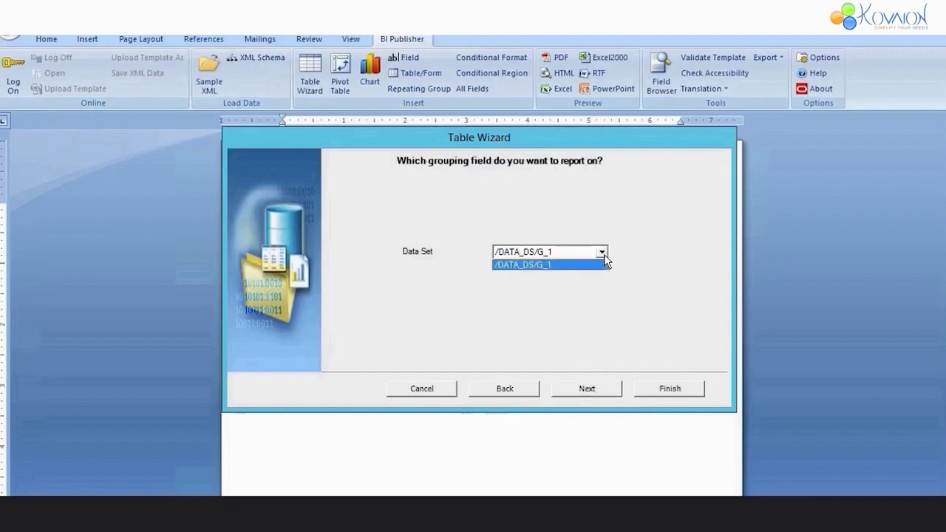
left_click(604, 264)
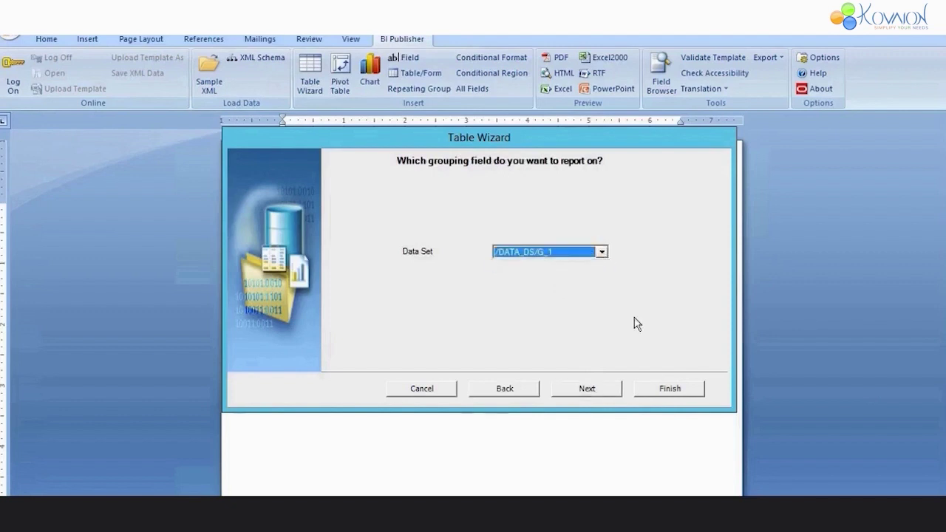
left_click(599, 391)
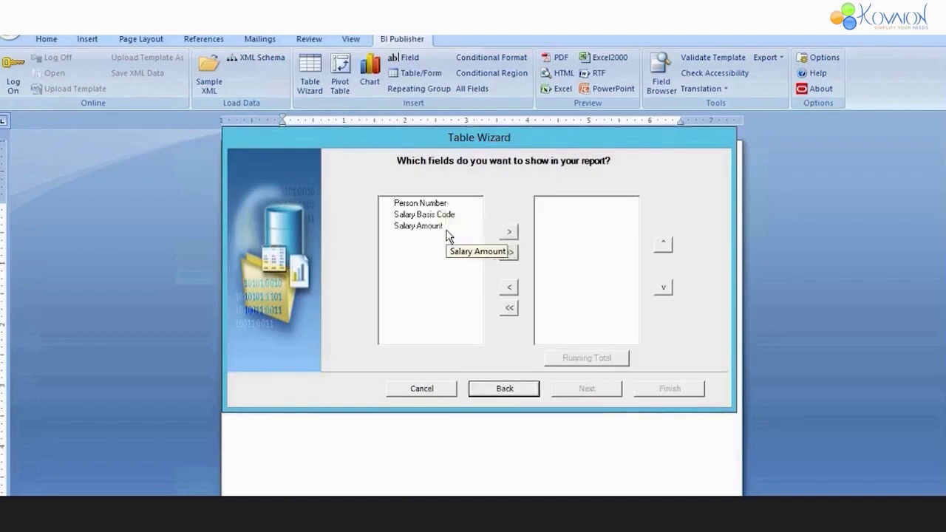
left_click(509, 252)
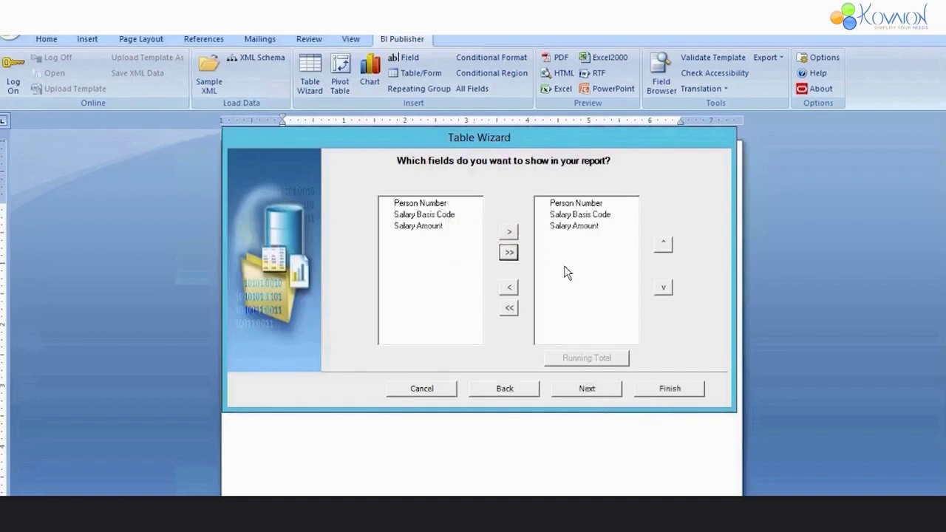
left_click(589, 392)
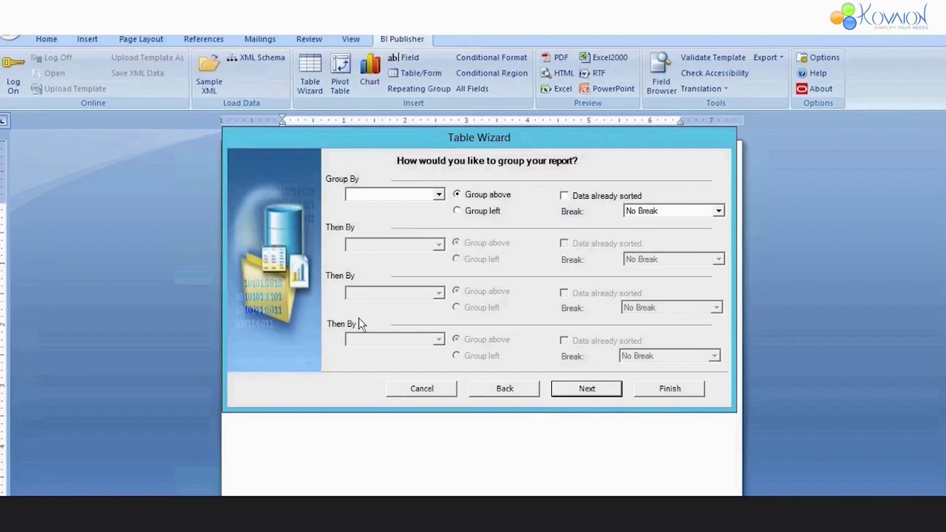
left_click(585, 393)
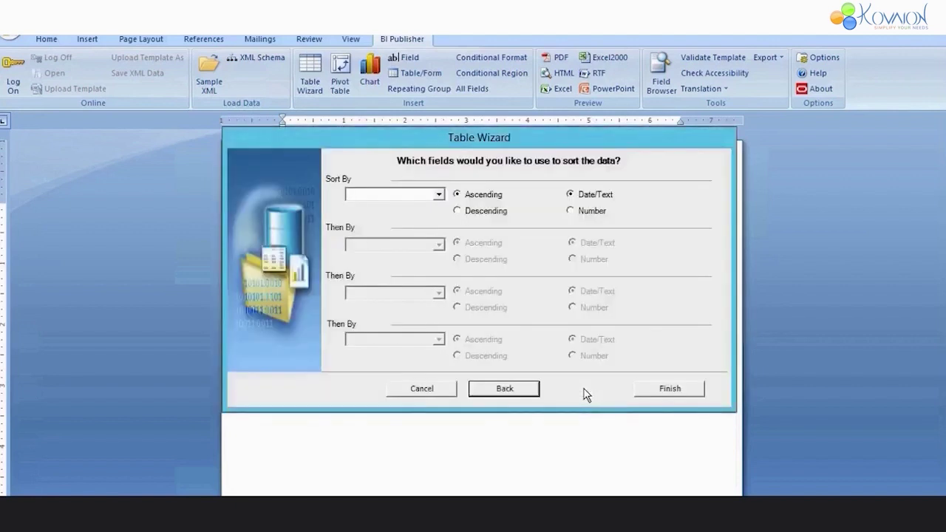
left_click(667, 390)
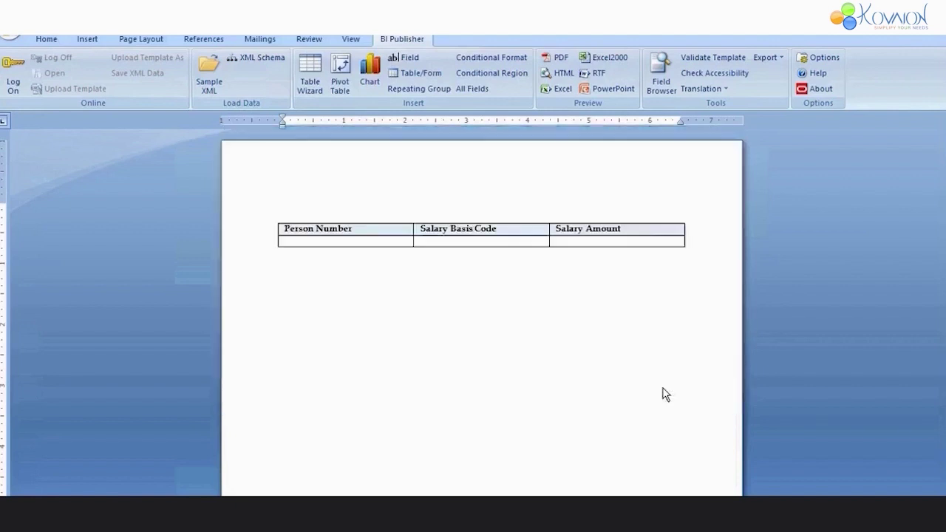
Add the heading 'GENERATING QR CODE IN BI REPORT VIA RTF' above the table.
left_click(283, 207)
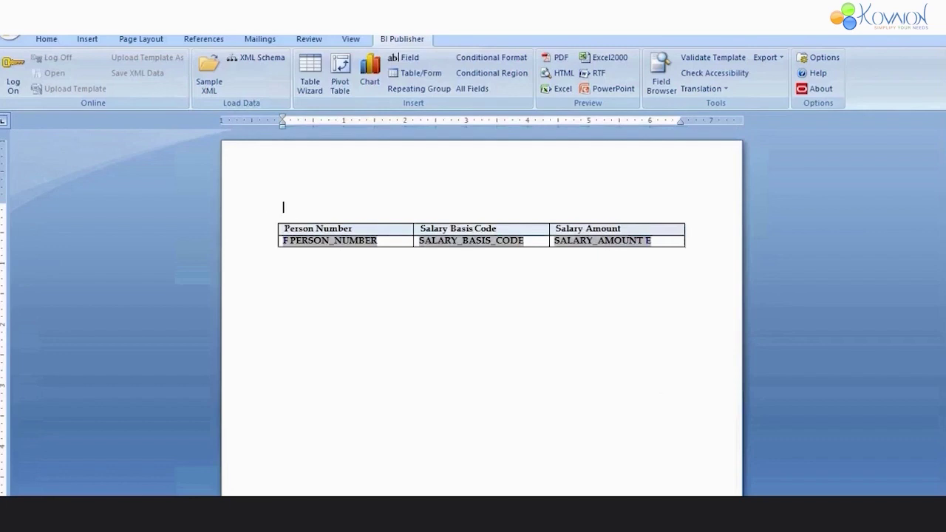
type("GENERATING QR CODE IN BI REPORT VIA RTF")
key("ctrl+End")
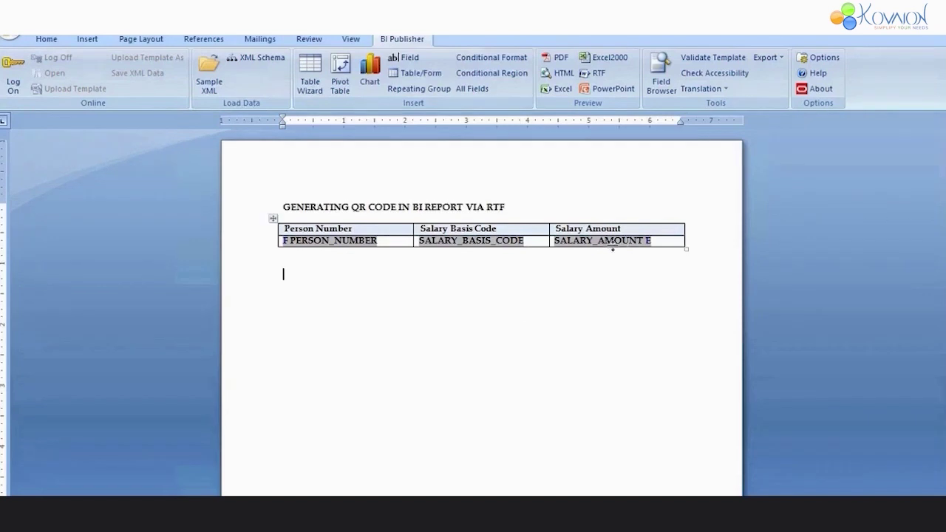
Replace the Salary Amount field code with <?qrcode:SALARY_AMOUNT:100?> in its Advanced properties.
double_click(616, 241)
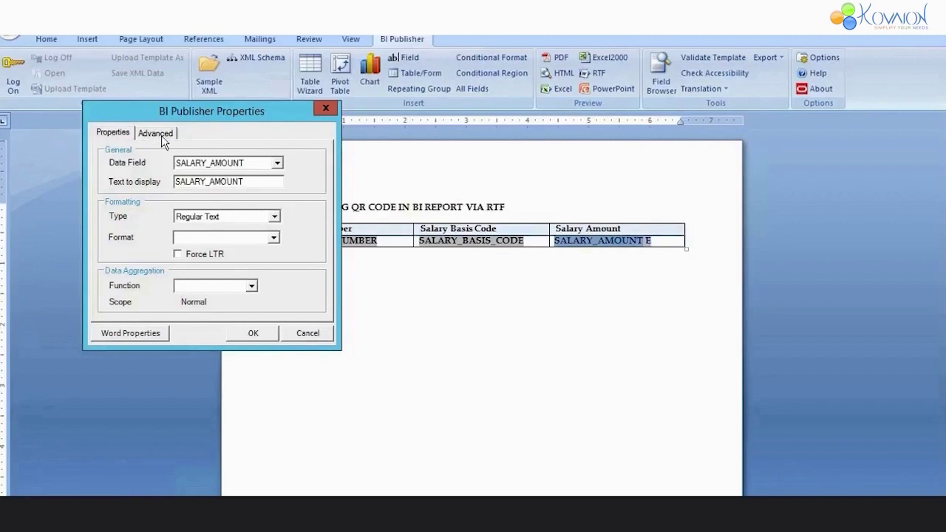
left_click(161, 135)
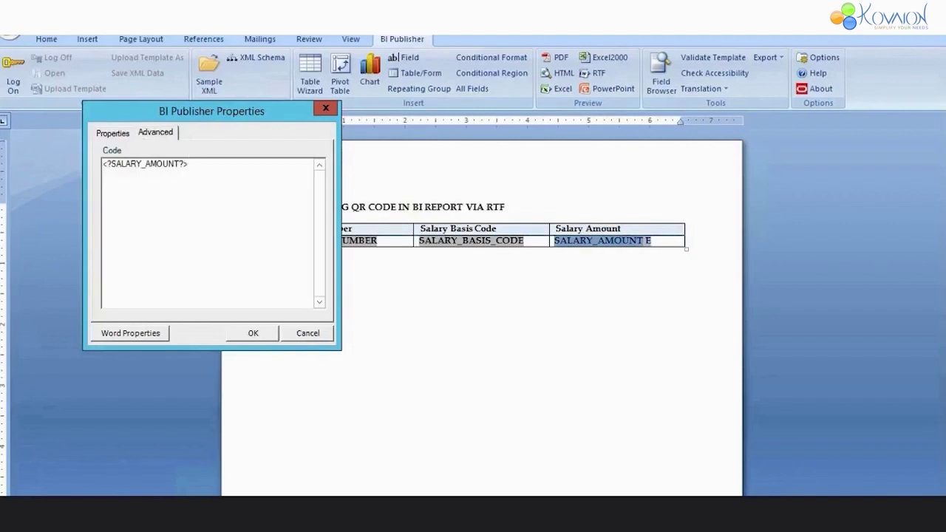
left_click_drag(188, 163, 103, 164)
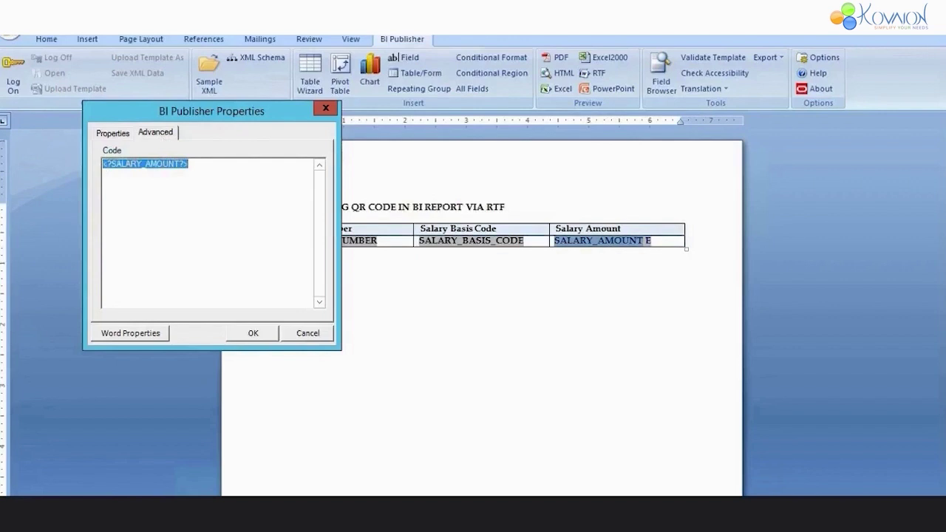
key("Delete")
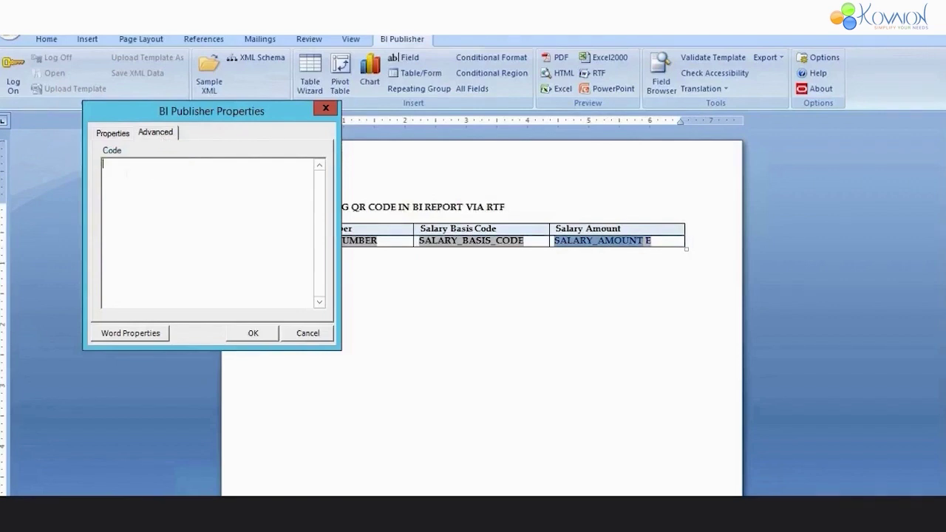
type("<")
type("?q")
type("rcode")
type(":")
type("SALA")
type("RY_AM")
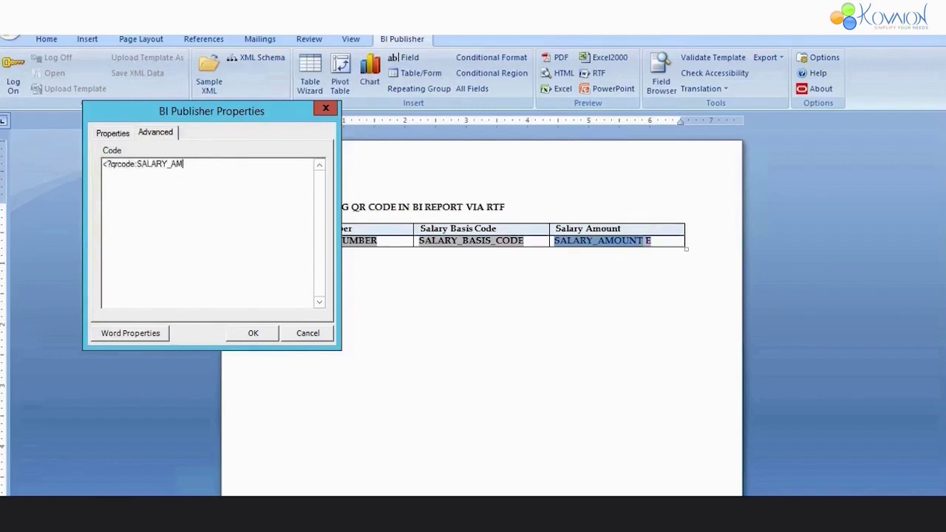
type("OUNT")
type(":")
type("100")
type("?>")
Apply the QR field code and save the template as a Rich Text Format (.rtf) file.
left_click(254, 333)
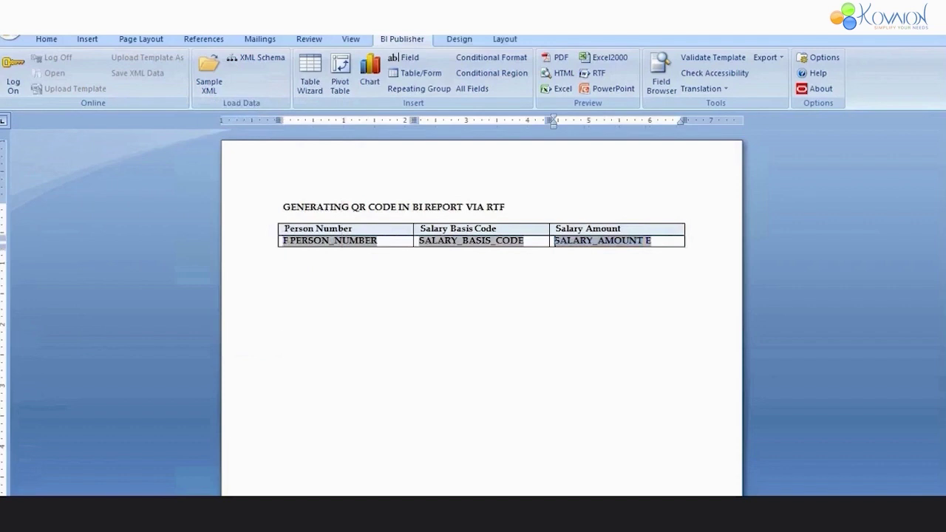
key("F12")
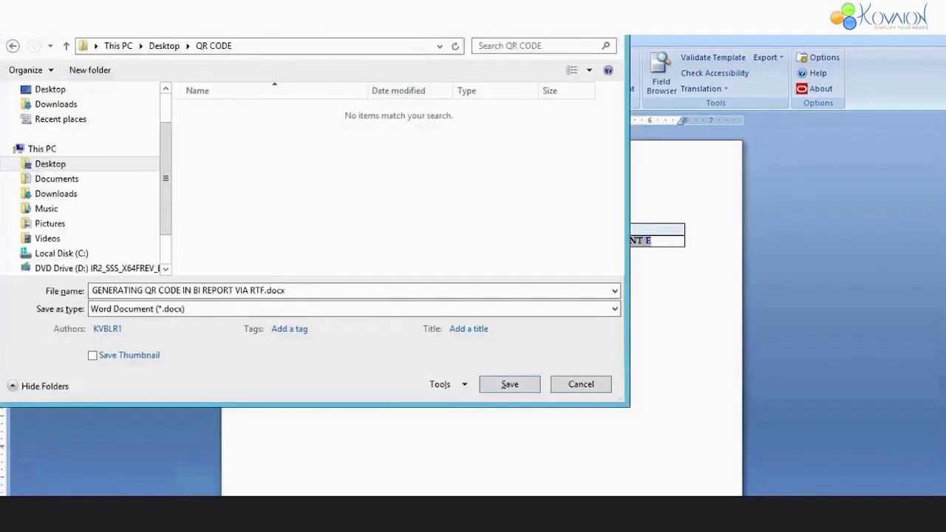
left_click(374, 309)
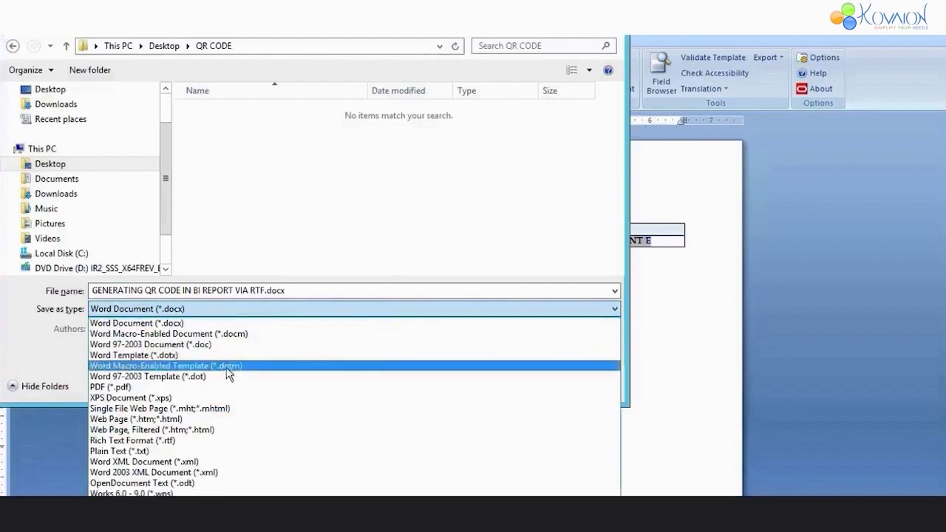
left_click(187, 441)
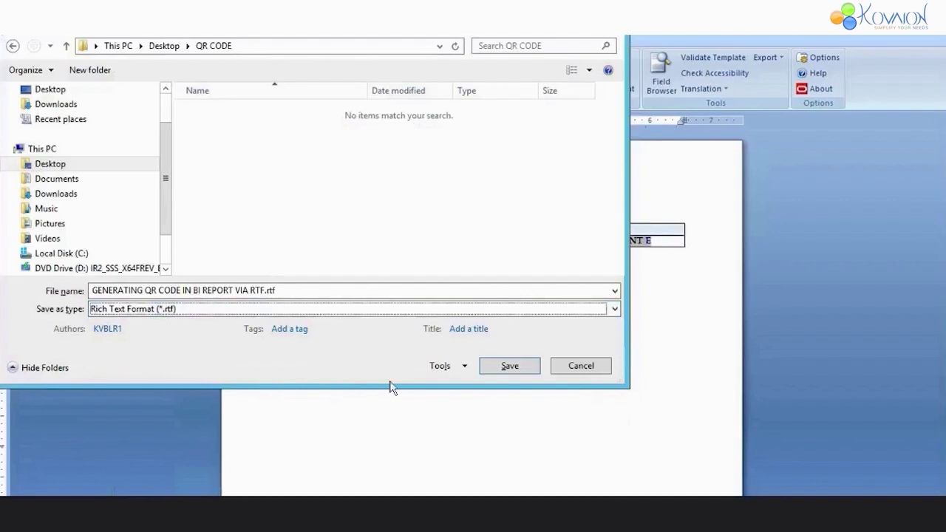
left_click(510, 365)
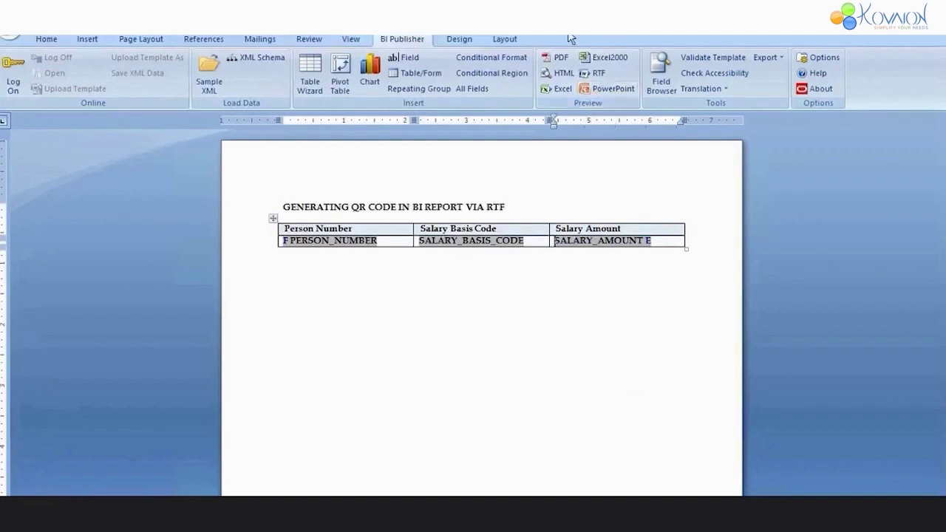
Preview the template output as a PDF.
left_click(558, 59)
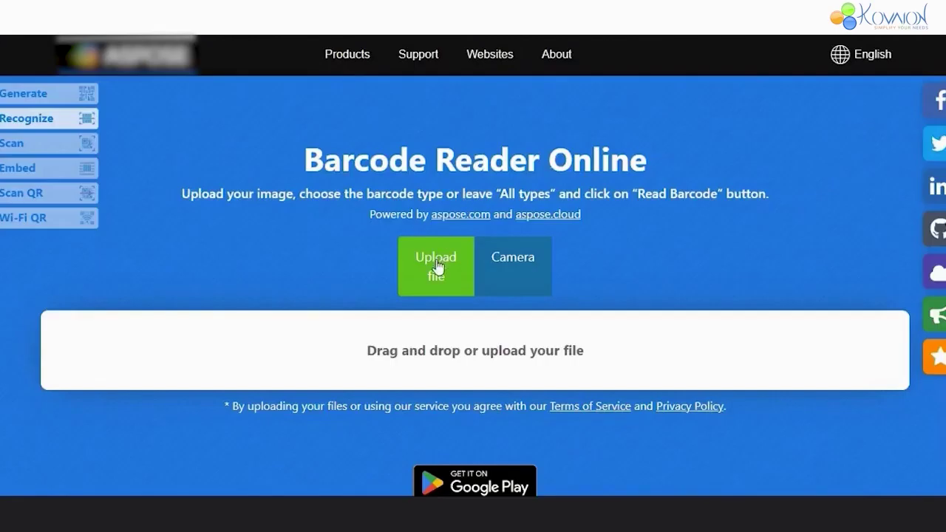
Upload Screenshot (10) to the barcode reader and read the decoded values 8400 and 1200.
left_click(436, 264)
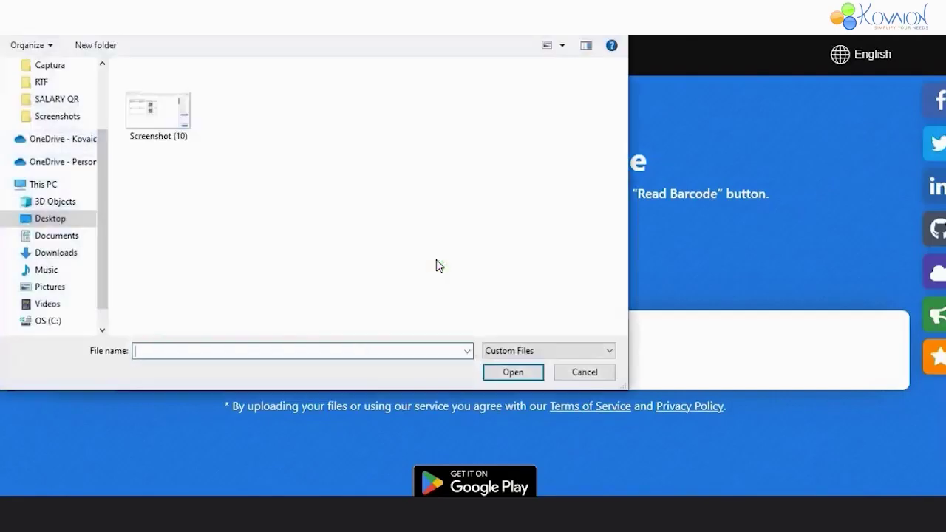
left_click(170, 115)
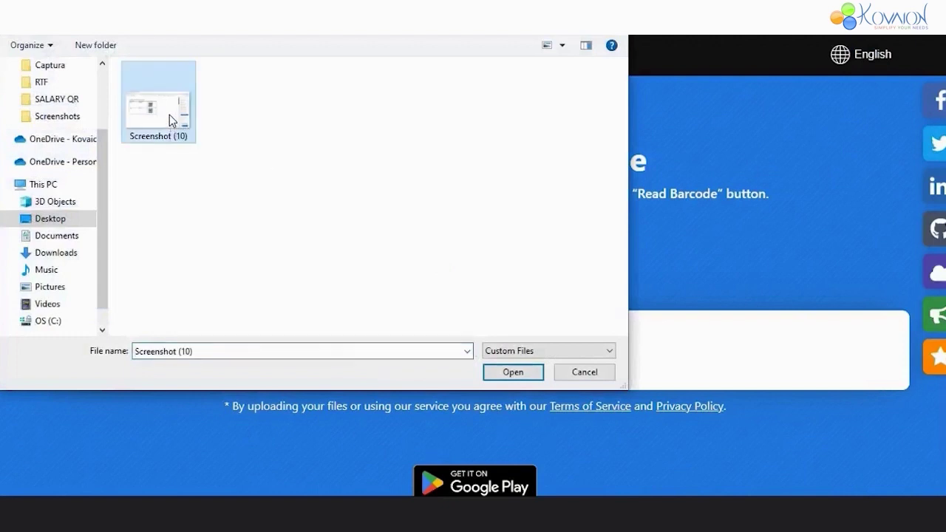
left_click(512, 374)
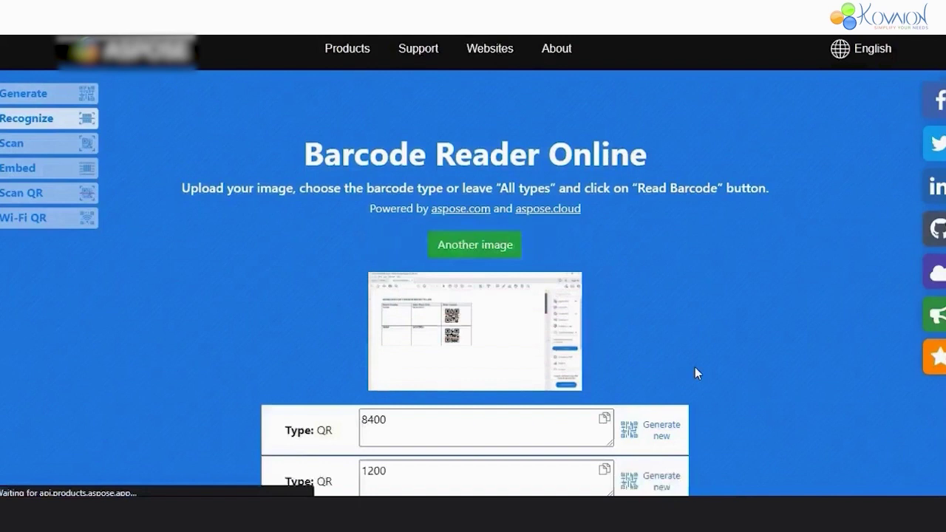
scroll(735, 308, "down", 1)
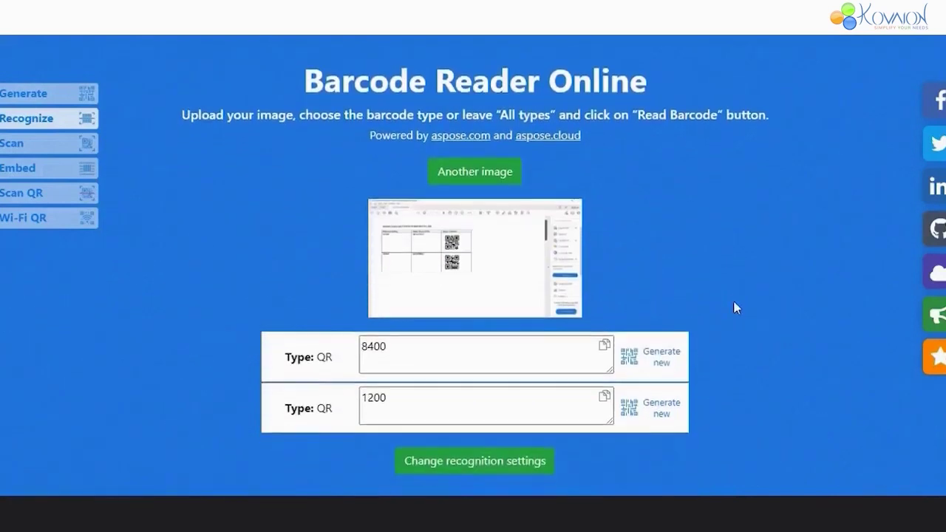